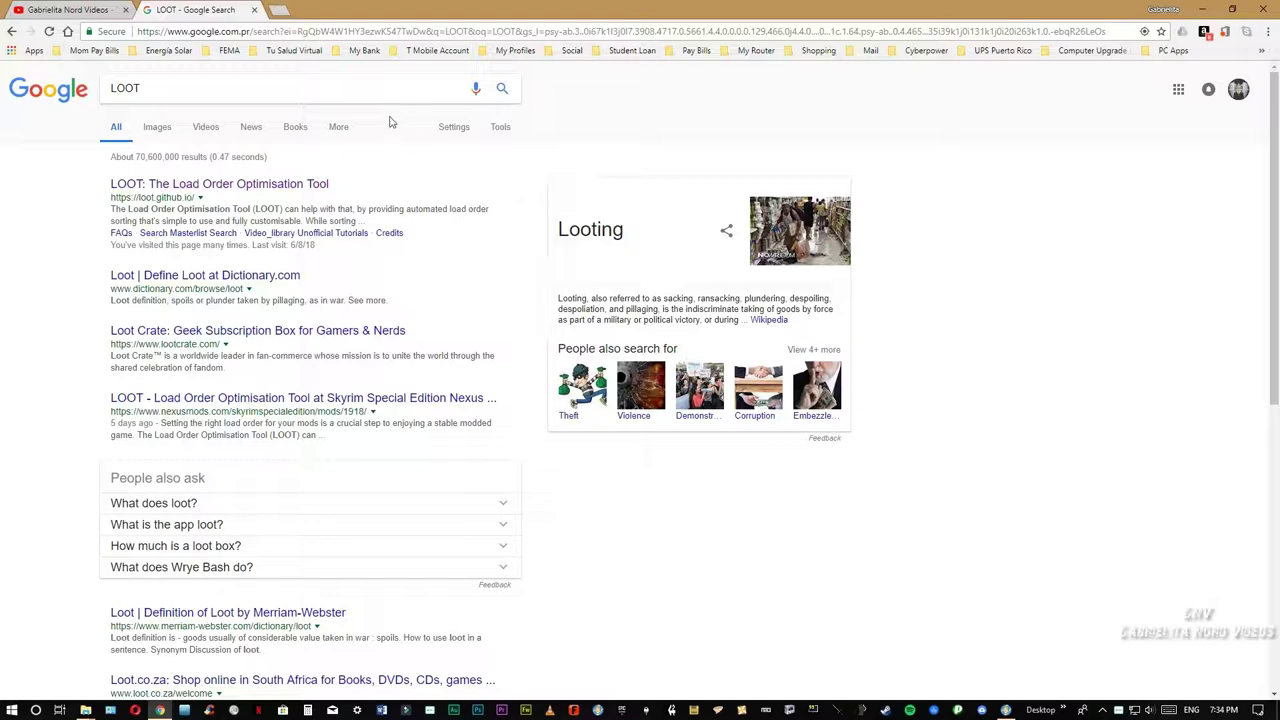
# Step: Open the LOOT: The Load Order Optimisation Tool website from the search results and check its list of supported games
pyautogui.click(343, 90)
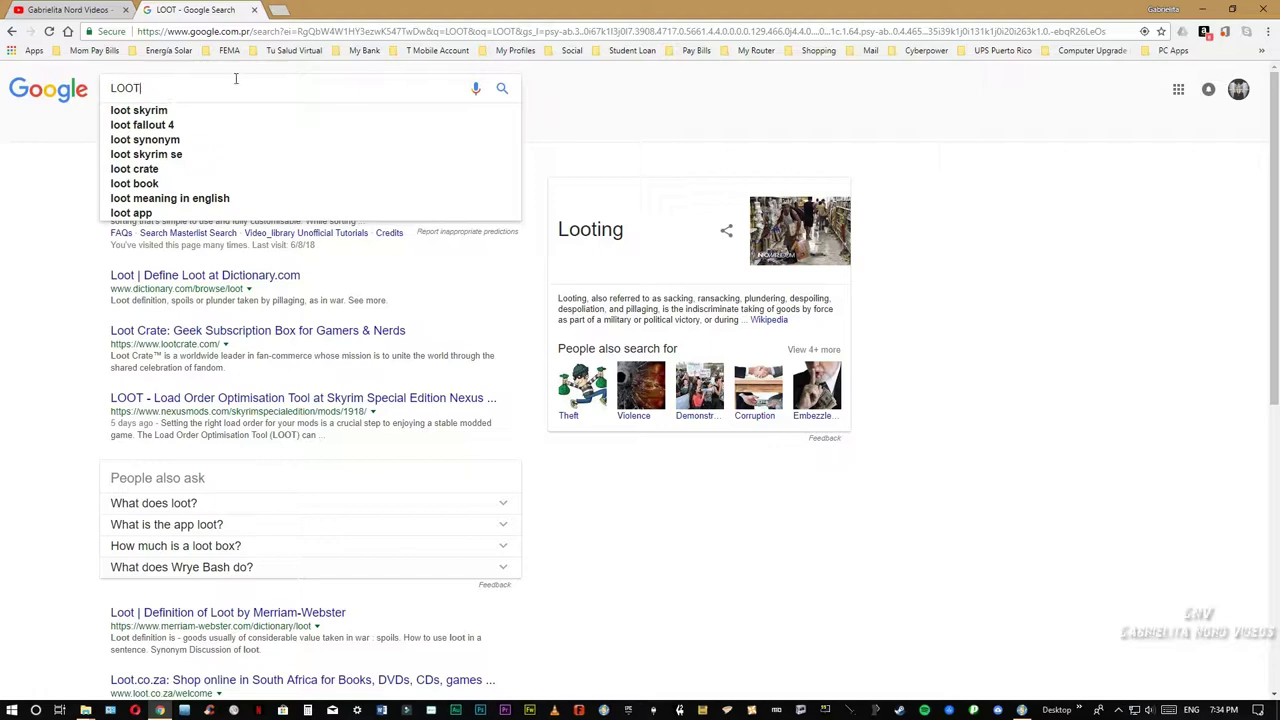
pyautogui.click(560, 103)
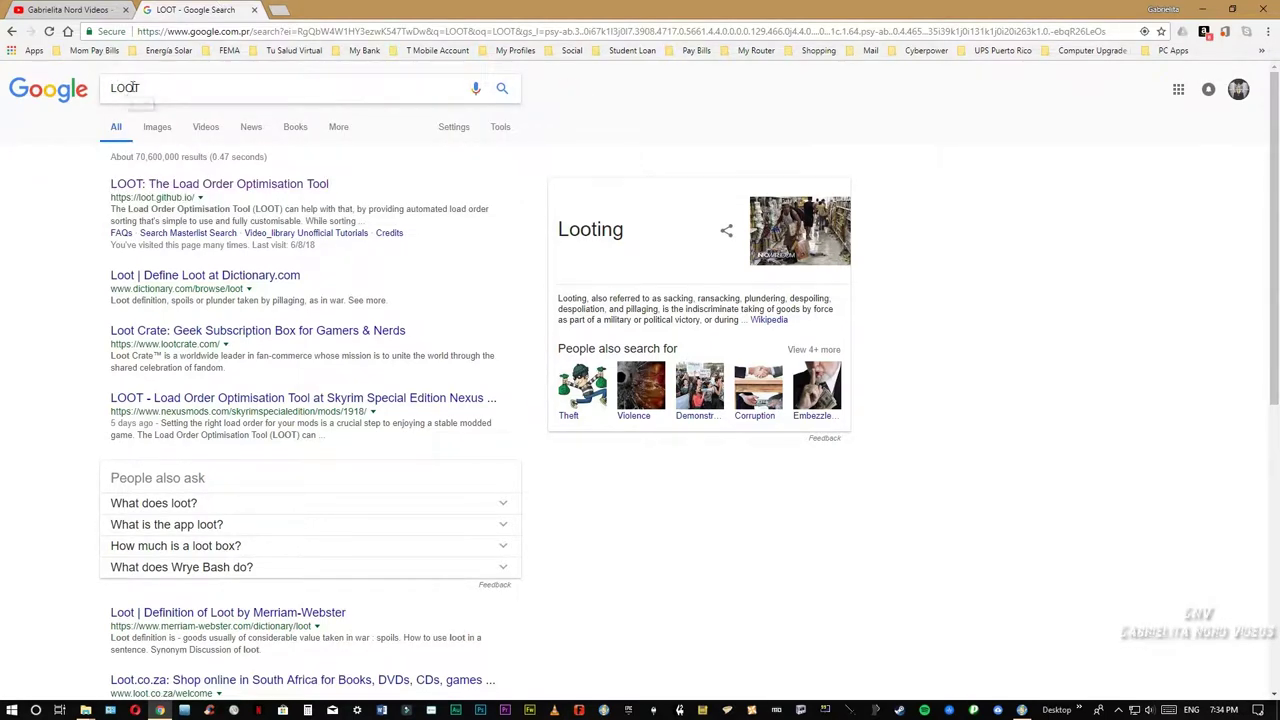
pyautogui.click(206, 185)
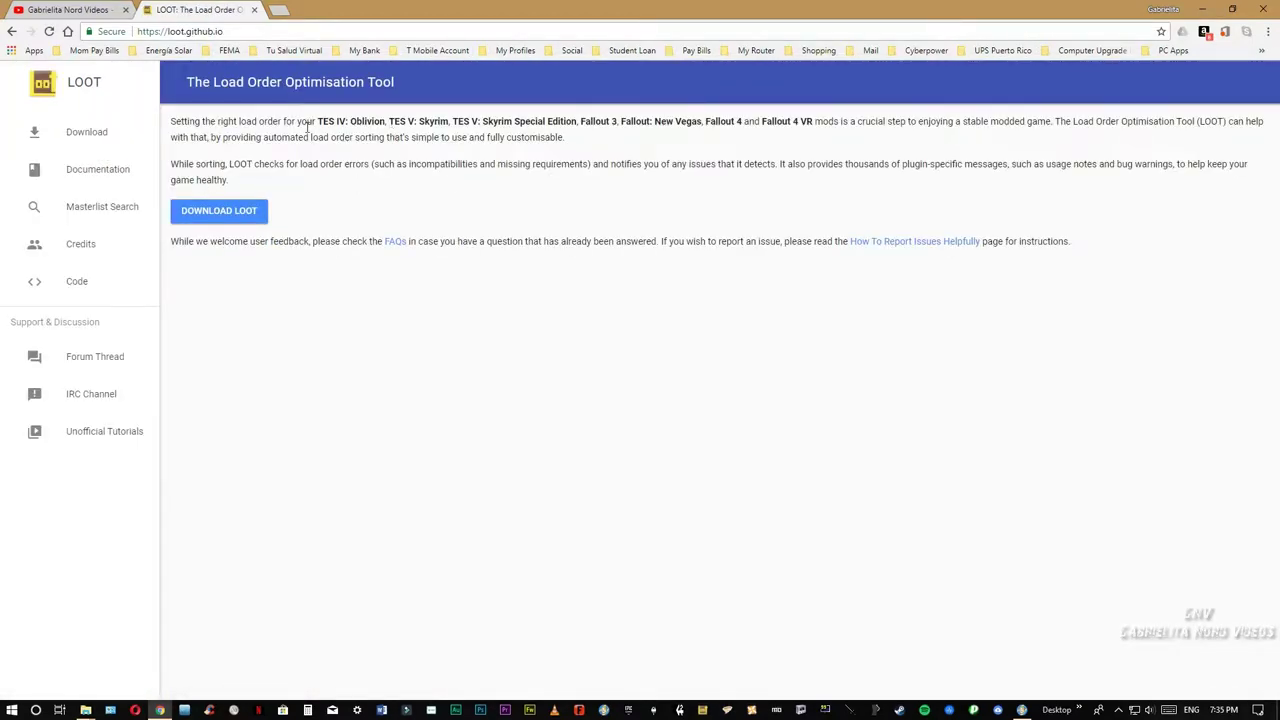
pyautogui.moveTo(318, 121); pyautogui.dragTo(813, 119)
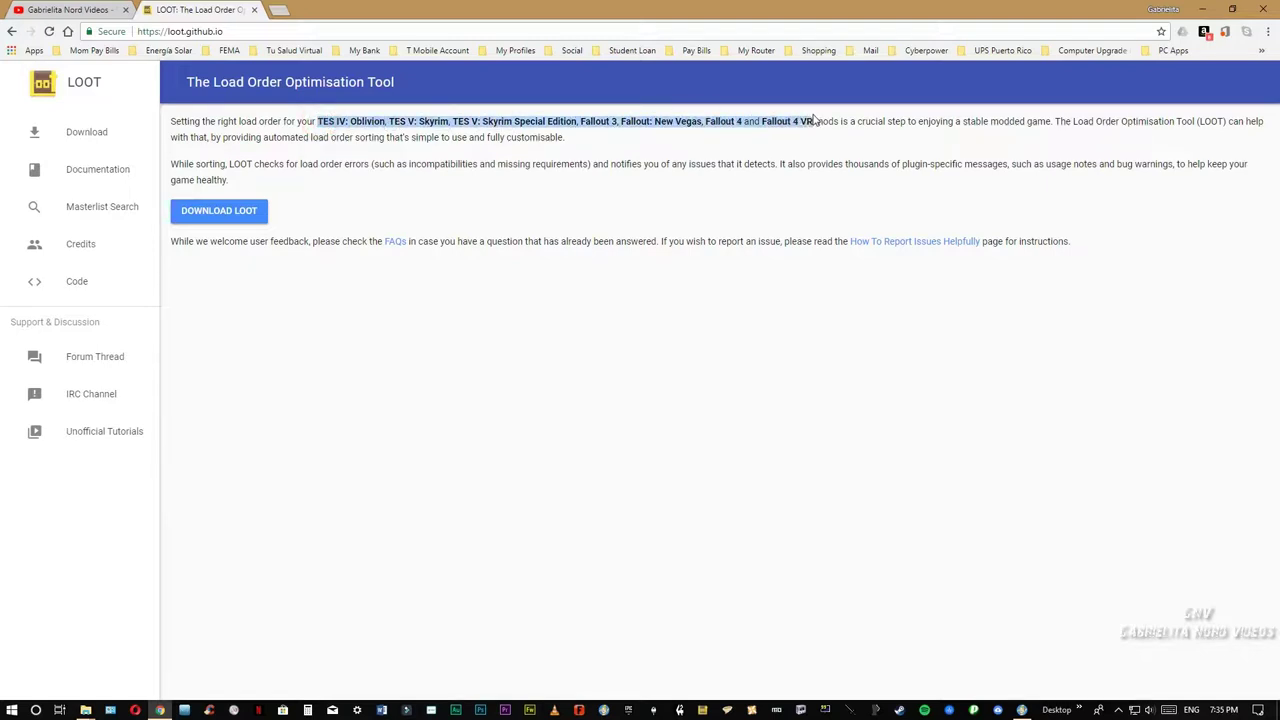
pyautogui.click(700, 343)
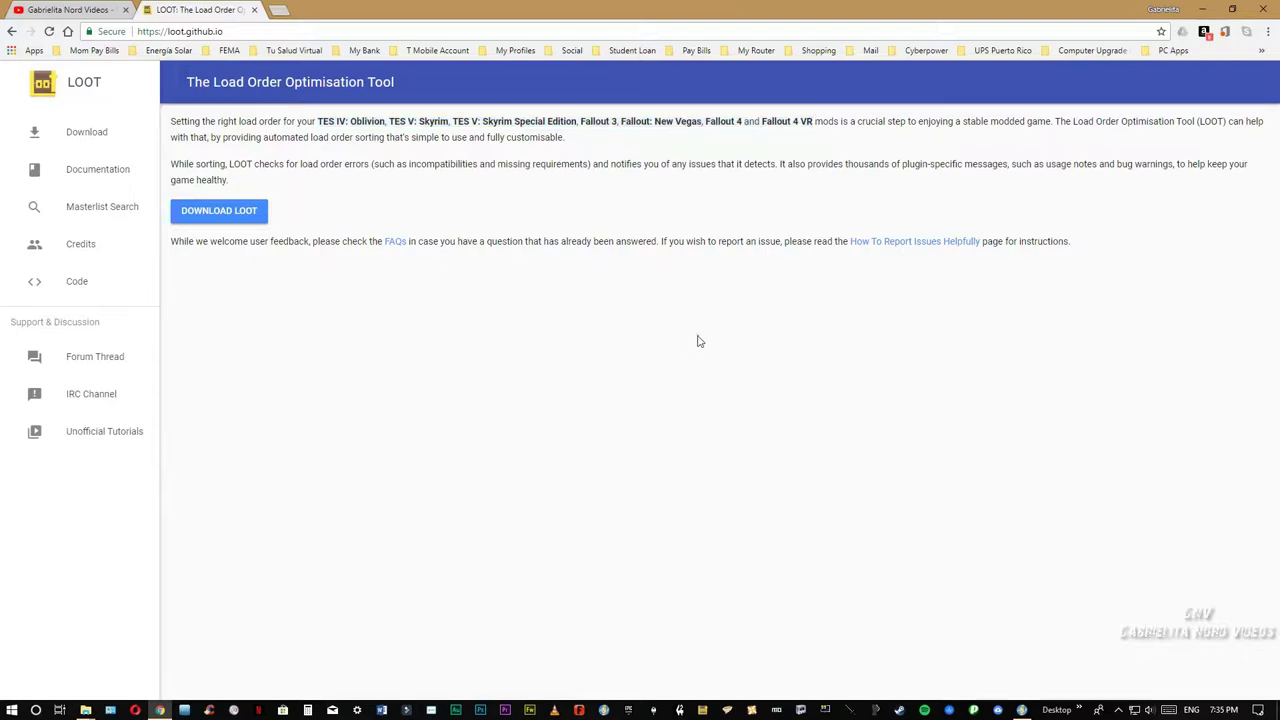
# Step: Go to the LOOT v0.13.1 release and download loot_0.13.1-0-gfc66427_dev.7z to the Downloads folder
pyautogui.click(218, 214)
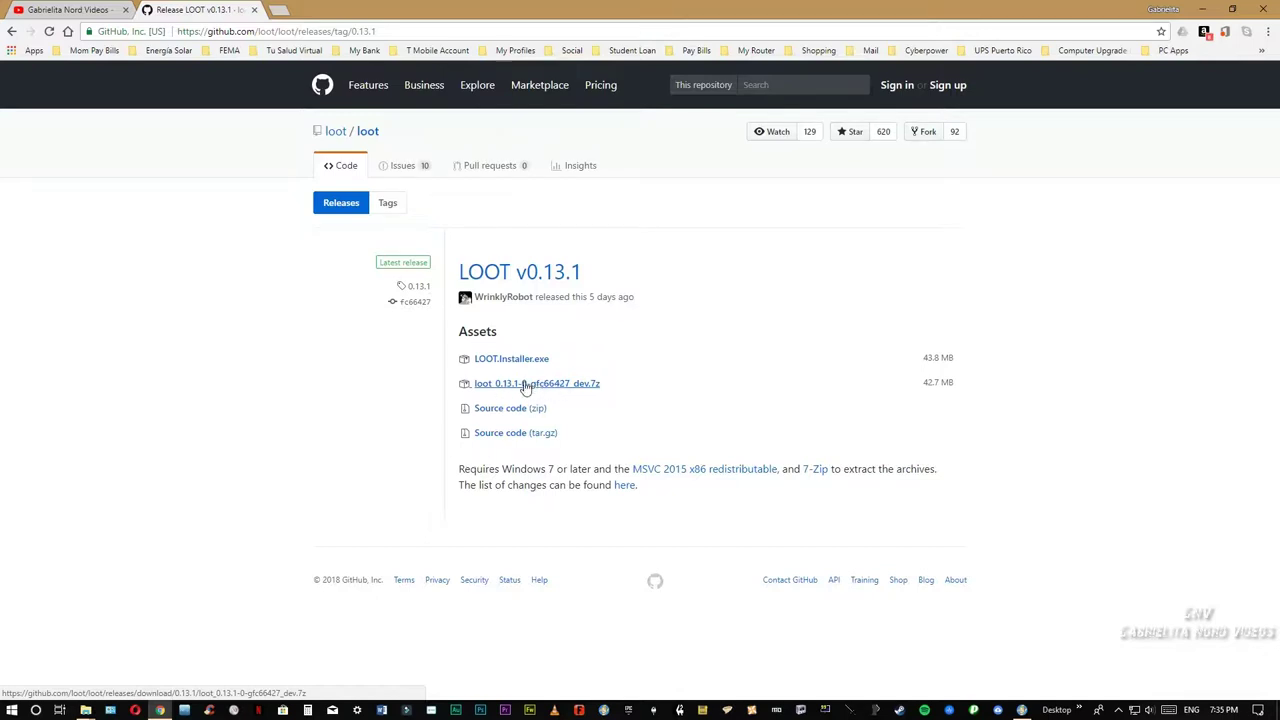
pyautogui.click(524, 385)
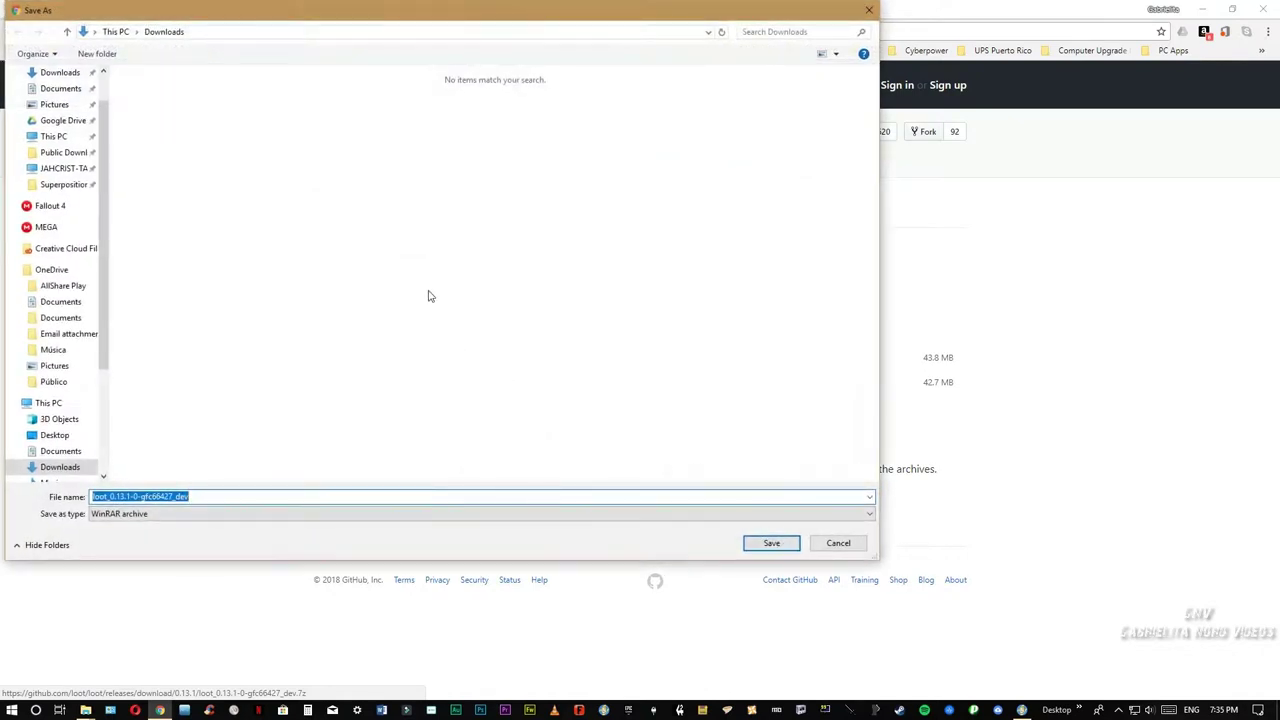
pyautogui.click(768, 546)
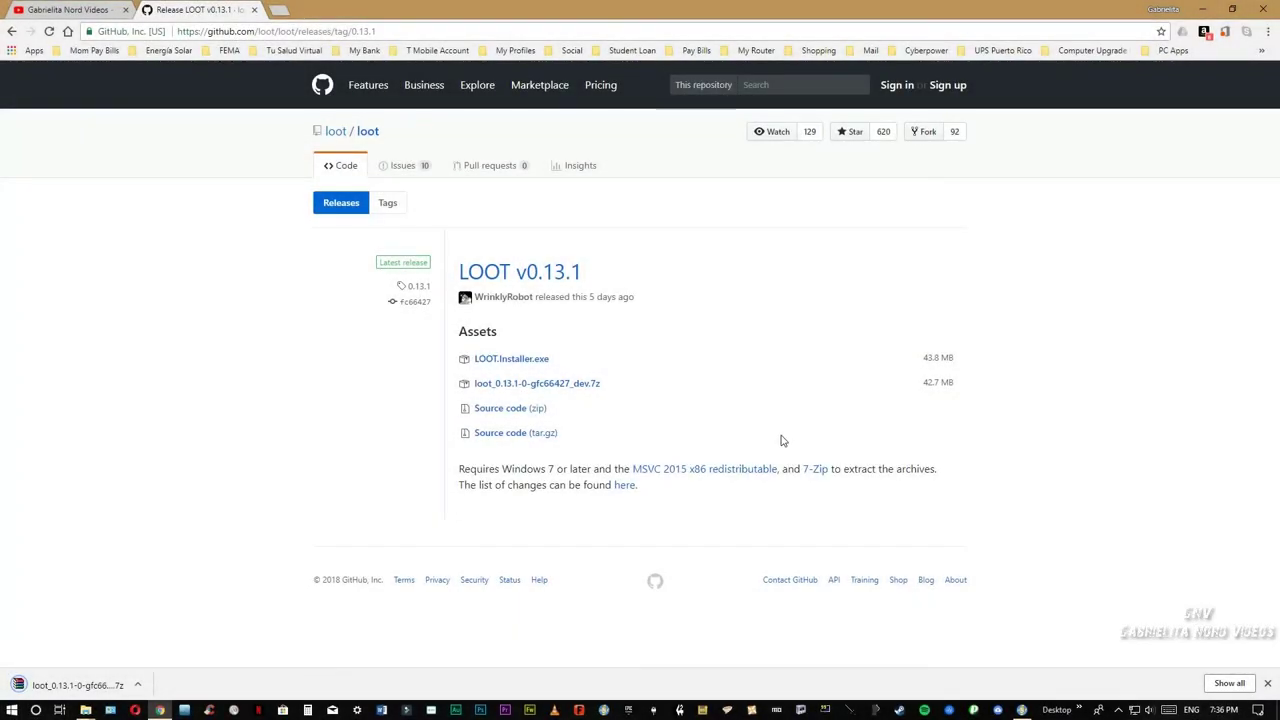
# Step: Switch to File Explorer and extract the downloaded LOOT archive into its own loot_0.13.1-0-gfc66427_dev folder in Downloads
pyautogui.click(103, 685)
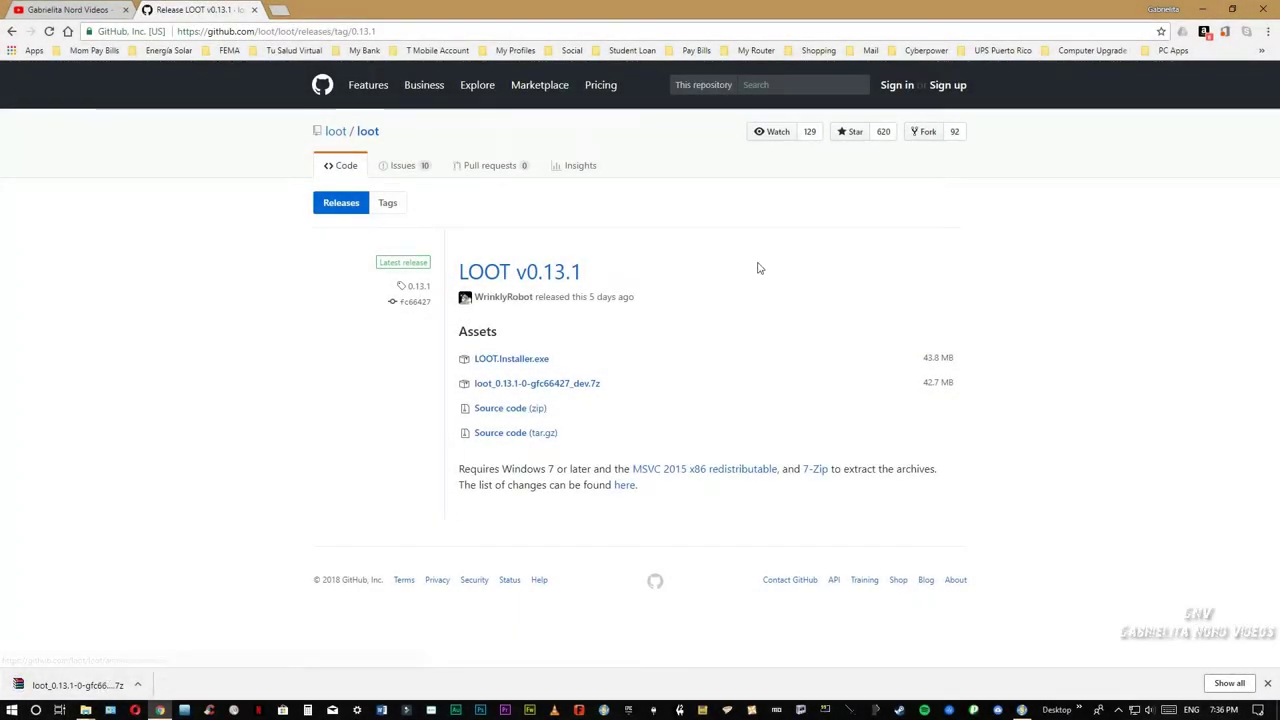
pyautogui.click(1192, 28)
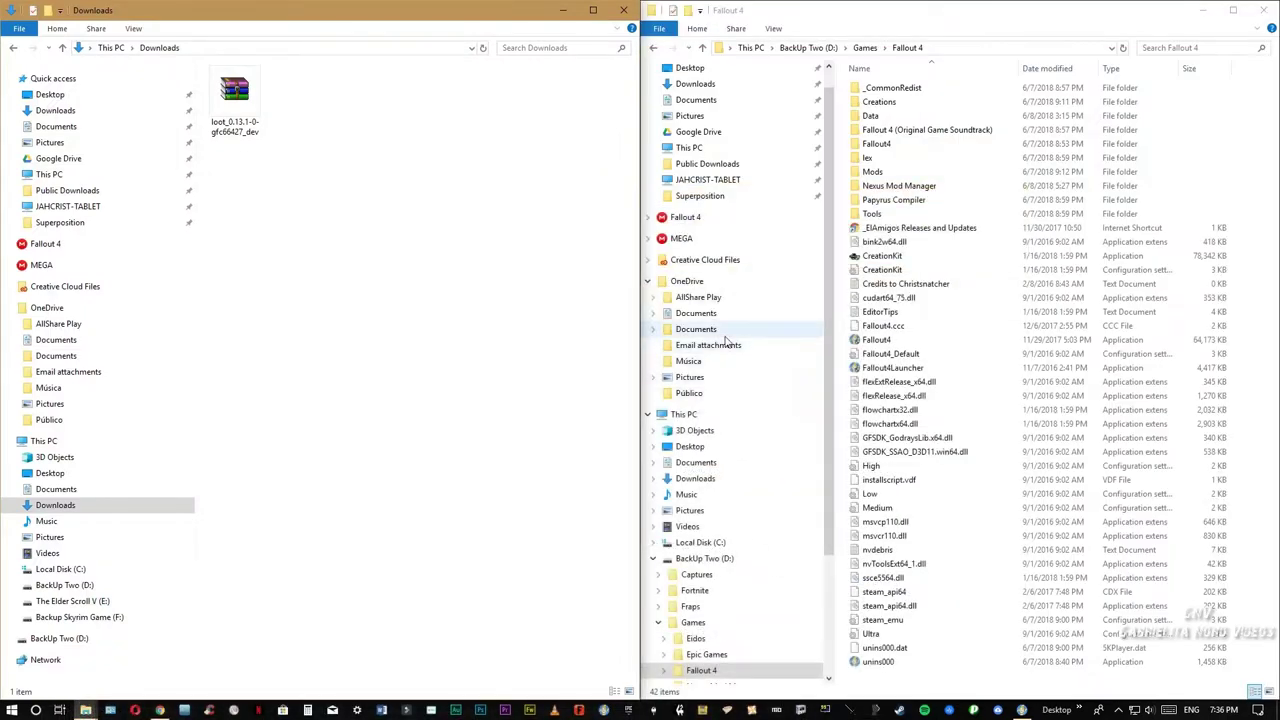
pyautogui.click(420, 277)
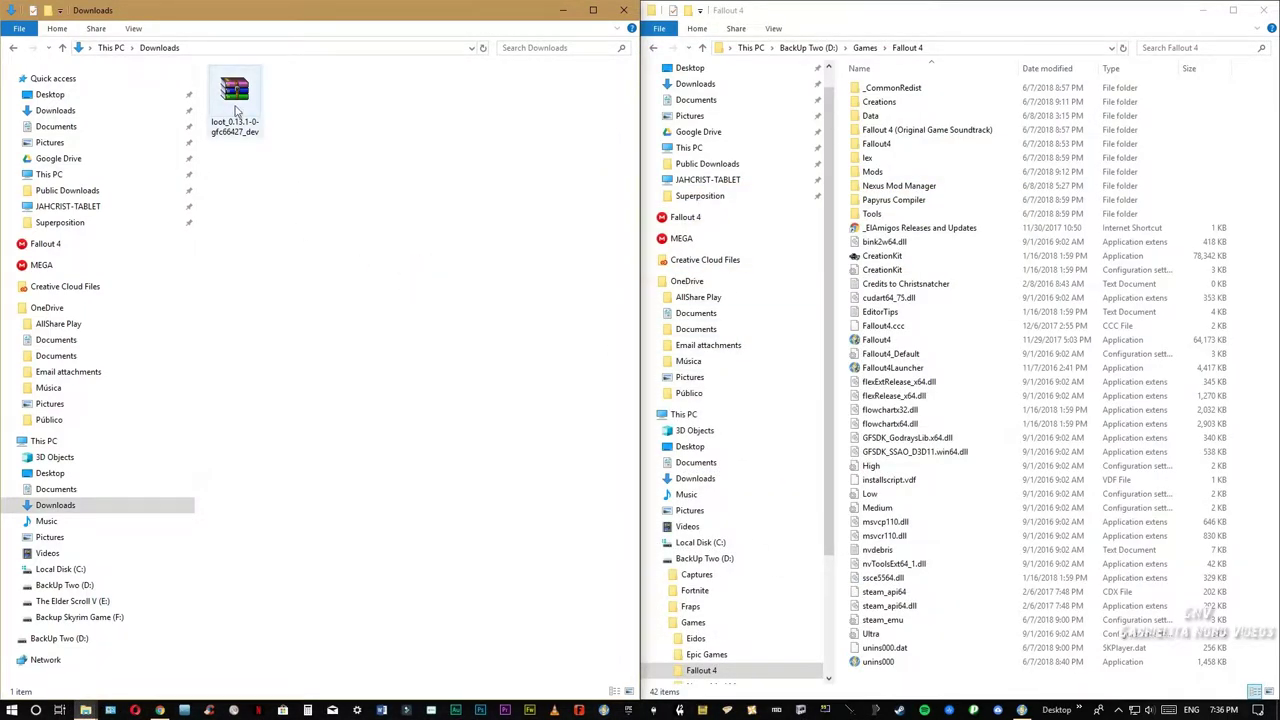
pyautogui.click(245, 105)
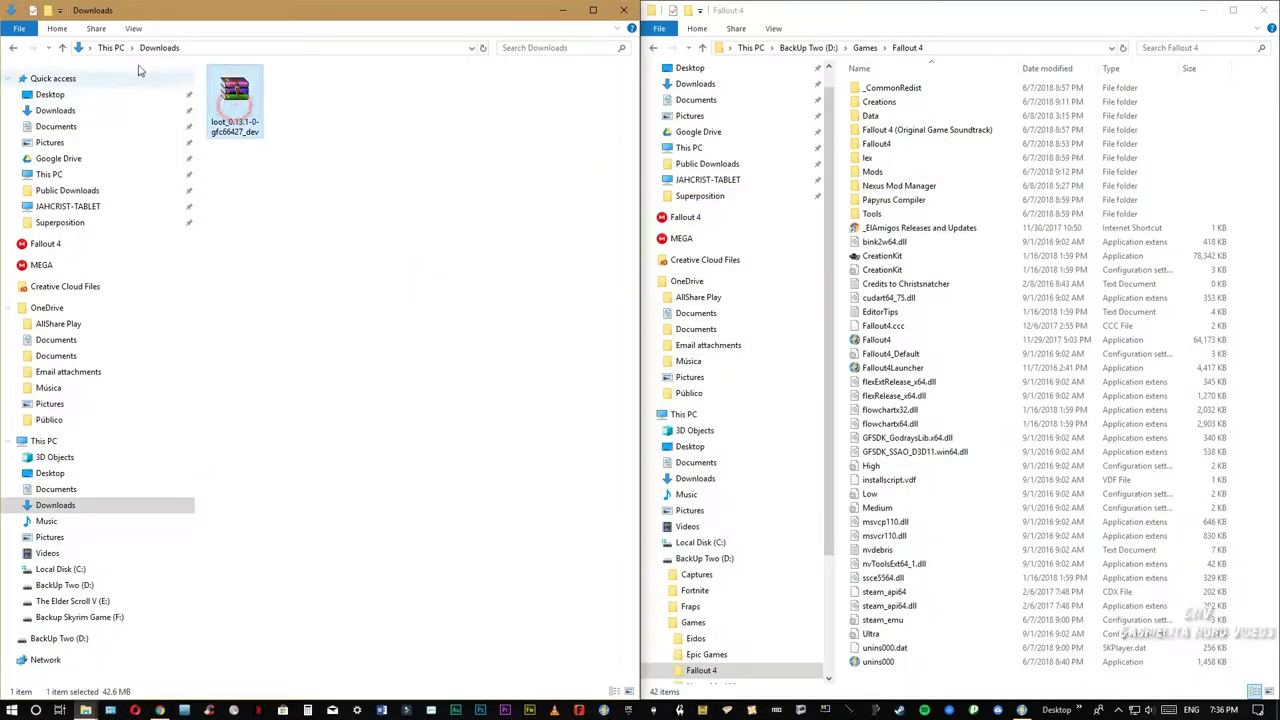
pyautogui.rightClick(236, 117)
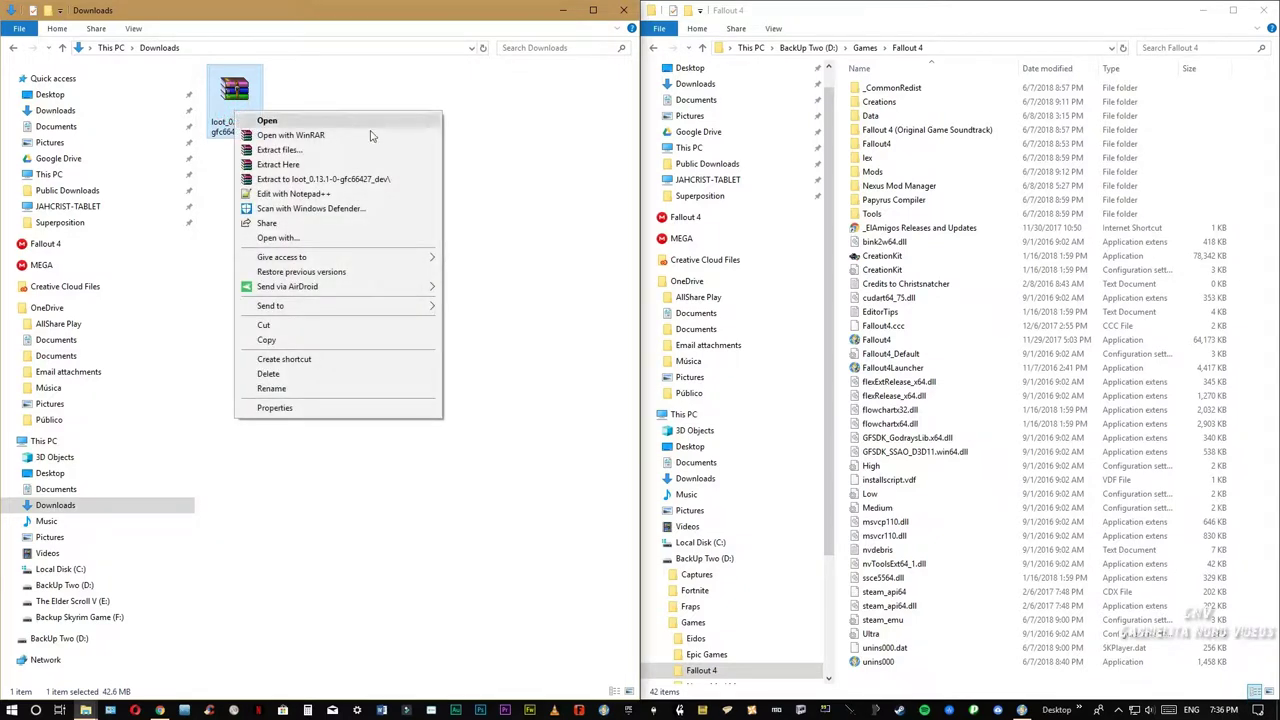
pyautogui.click(340, 180)
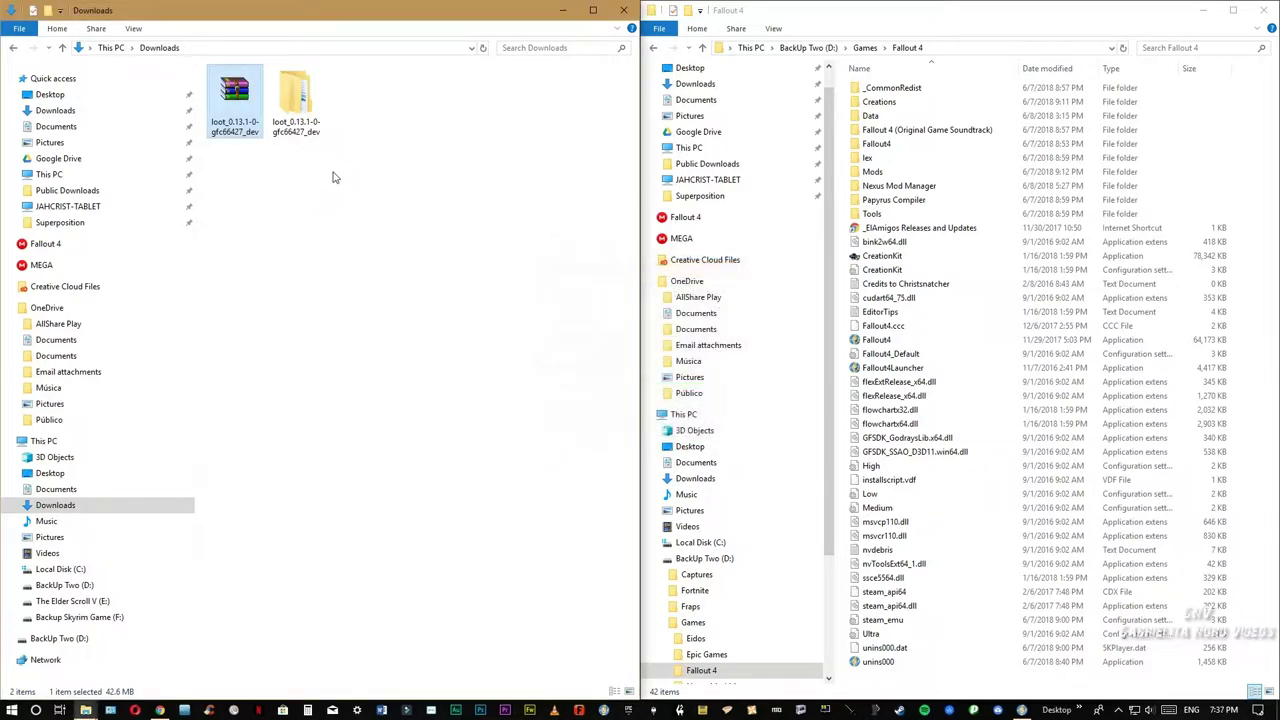
# Step: Copy the inner loot_0.13.1-0-gfc66427_dev folder from the extracted files into the Fallout 4 game folder
pyautogui.doubleClick(300, 118)
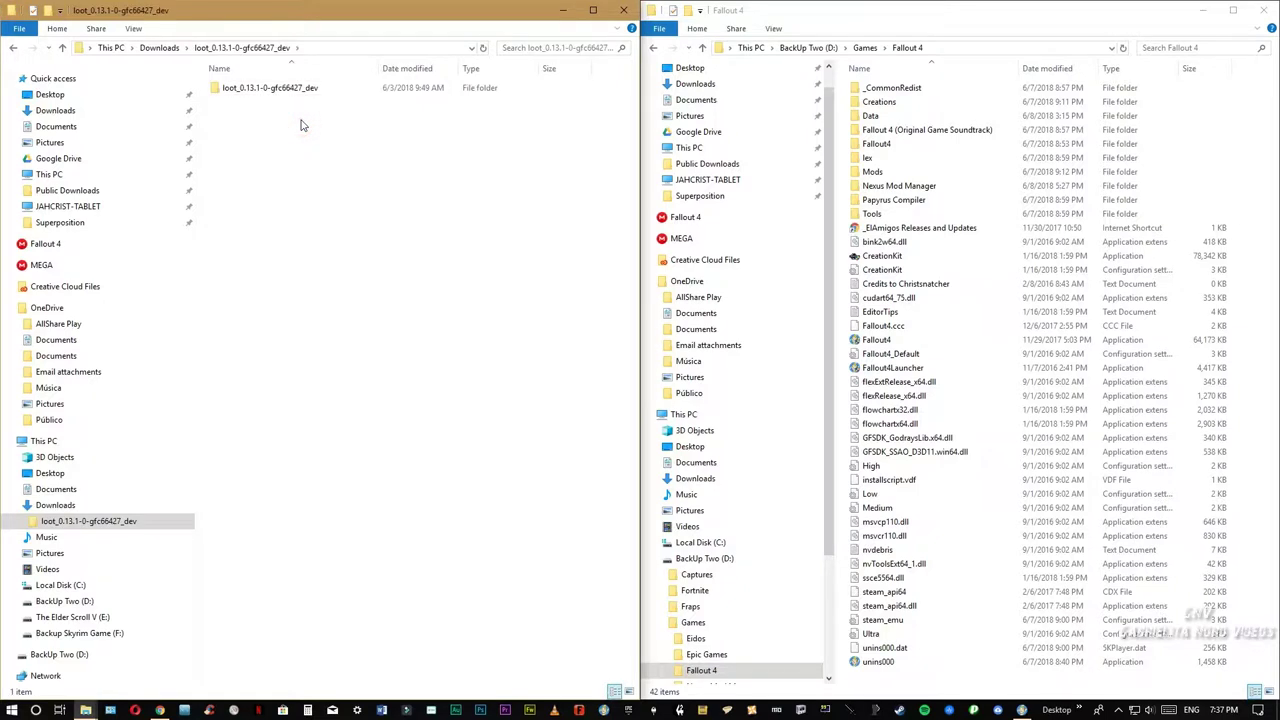
pyautogui.doubleClick(288, 88)
pyautogui.press('BackSpace')
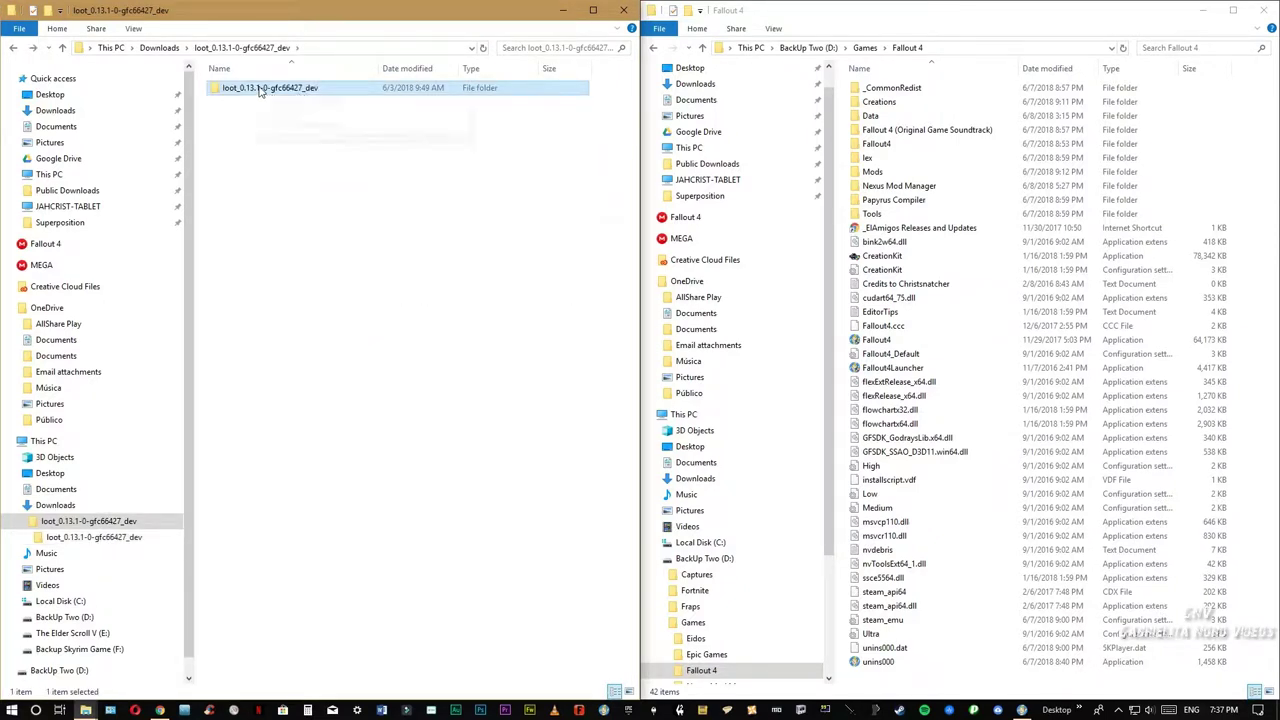
pyautogui.click(259, 90)
pyautogui.moveTo(259, 90); pyautogui.dragTo(970, 328)
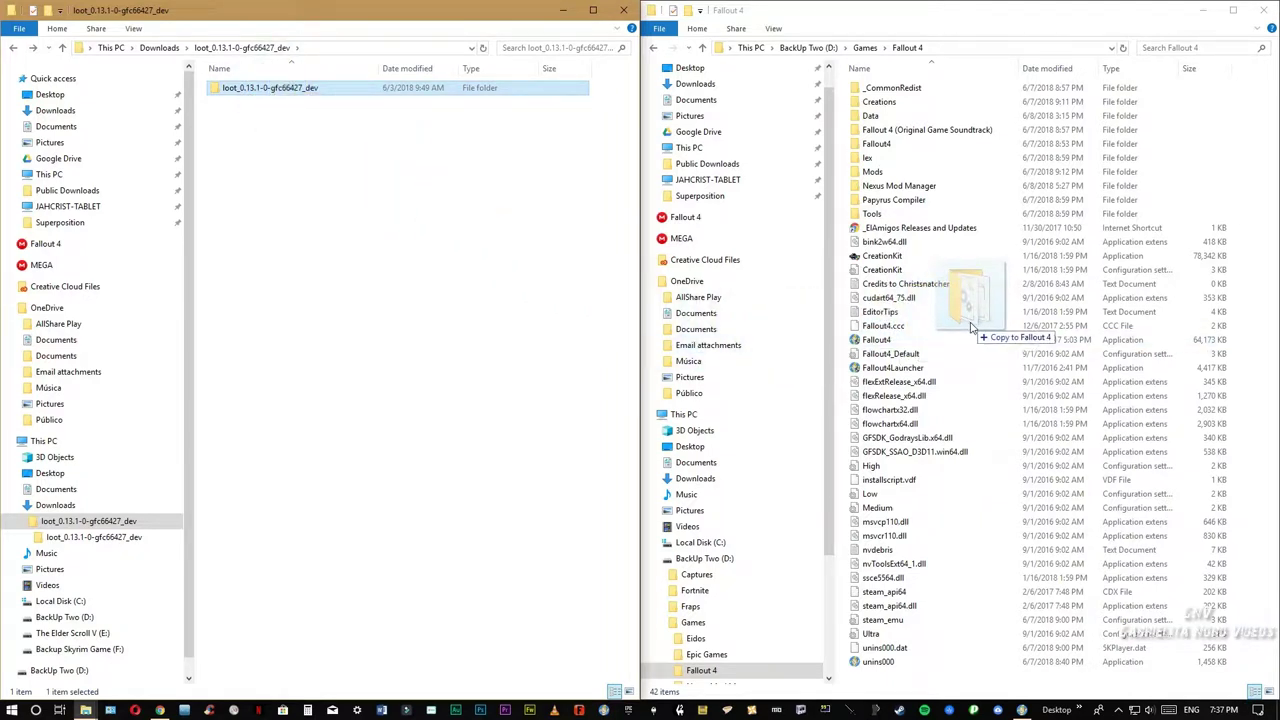
pyautogui.moveTo(970, 328); pyautogui.dragTo(974, 318)
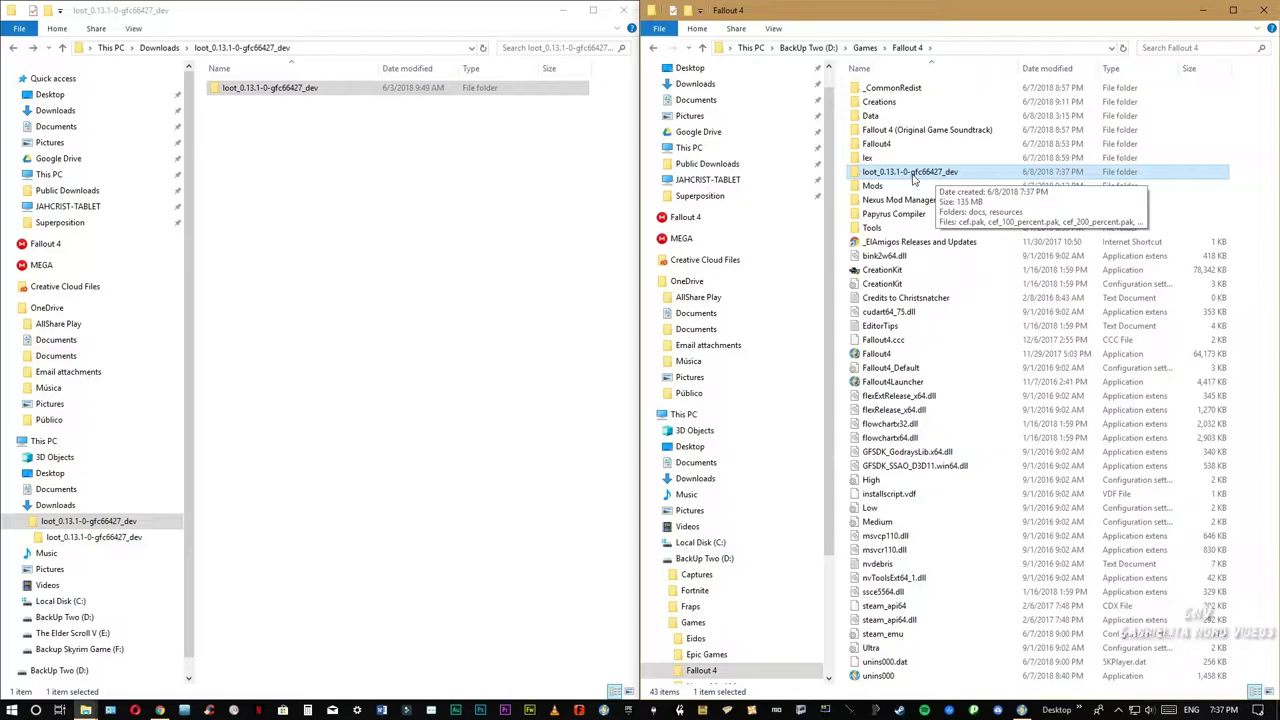
# Step: Launch the LOOT application from the copied folder in Fallout 4 and dismiss the First-Time Tips
pyautogui.doubleClick(912, 175)
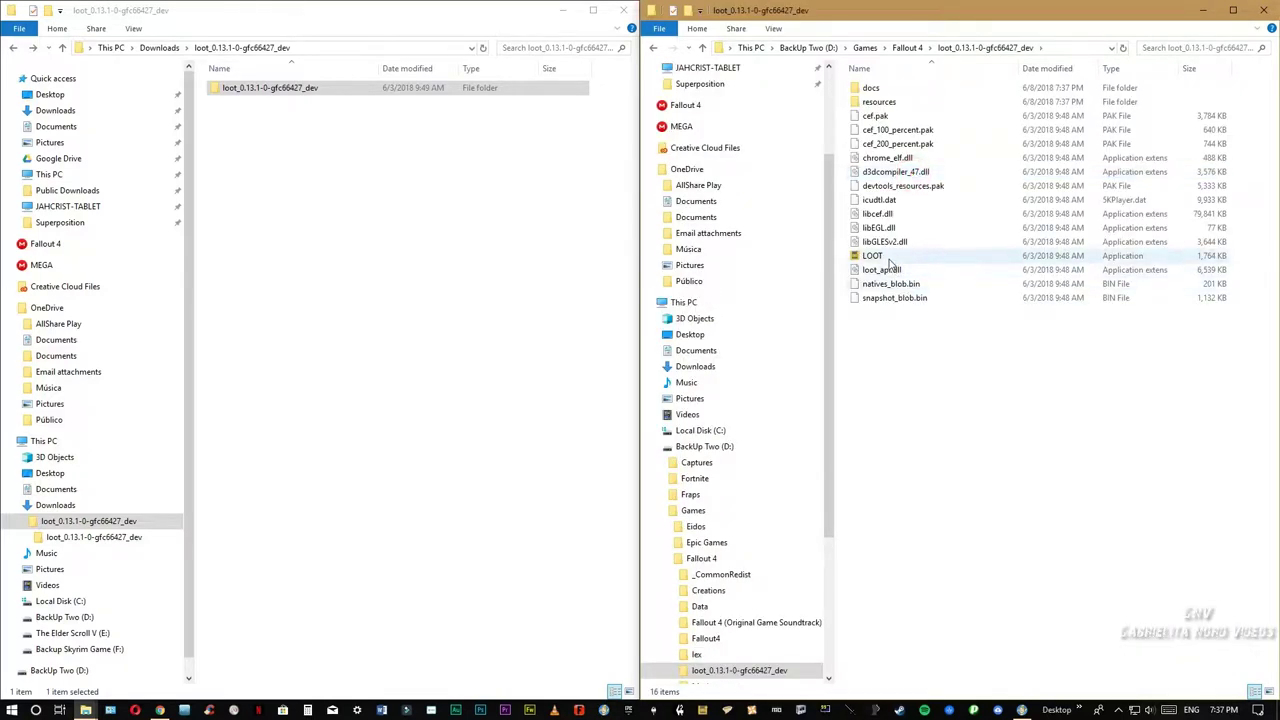
pyautogui.click(879, 258)
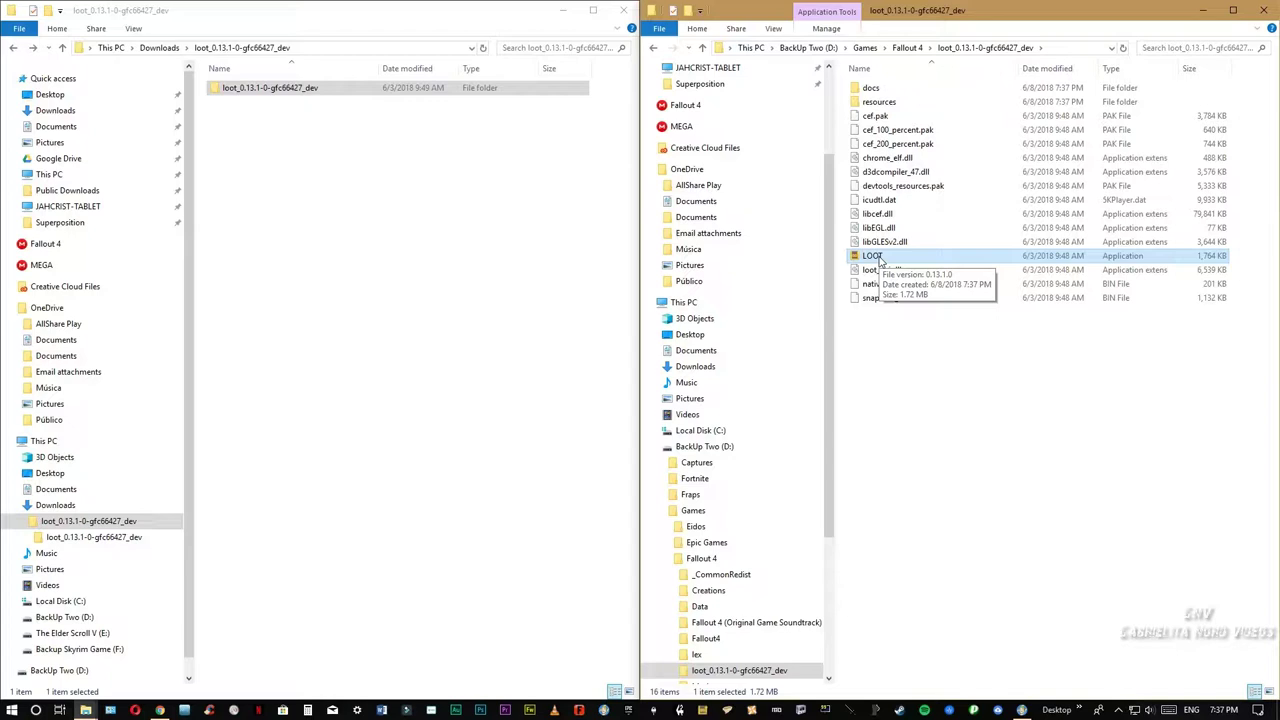
pyautogui.doubleClick(885, 258)
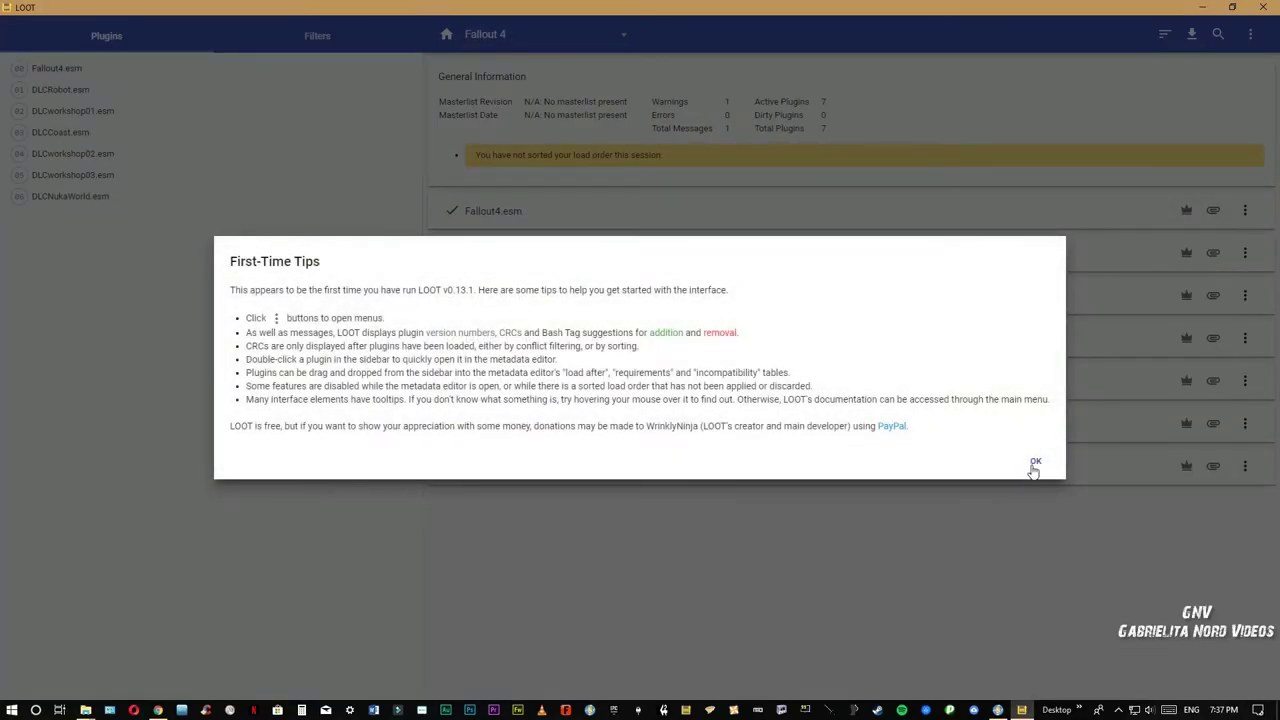
pyautogui.click(1036, 463)
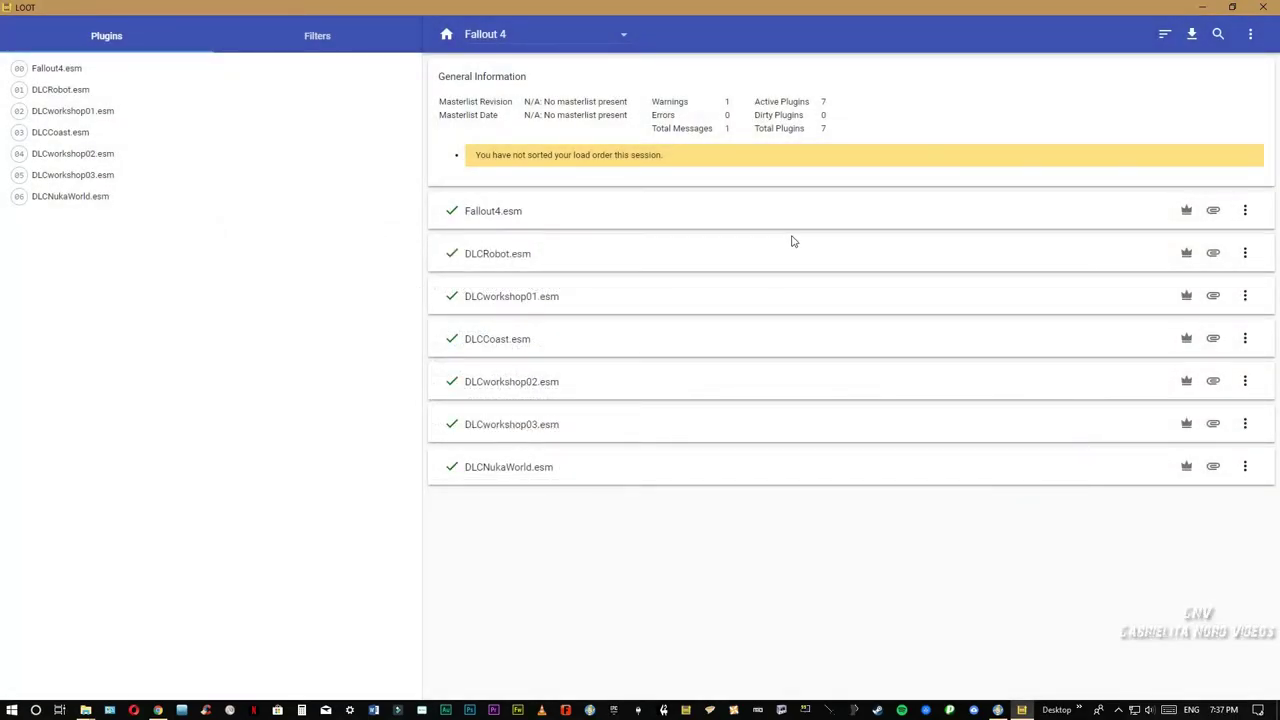
# Step: View the plugin lists for TES V: Skyrim and TES V: Skyrim Special Edition, and return to Fallout 4
pyautogui.click(494, 40)
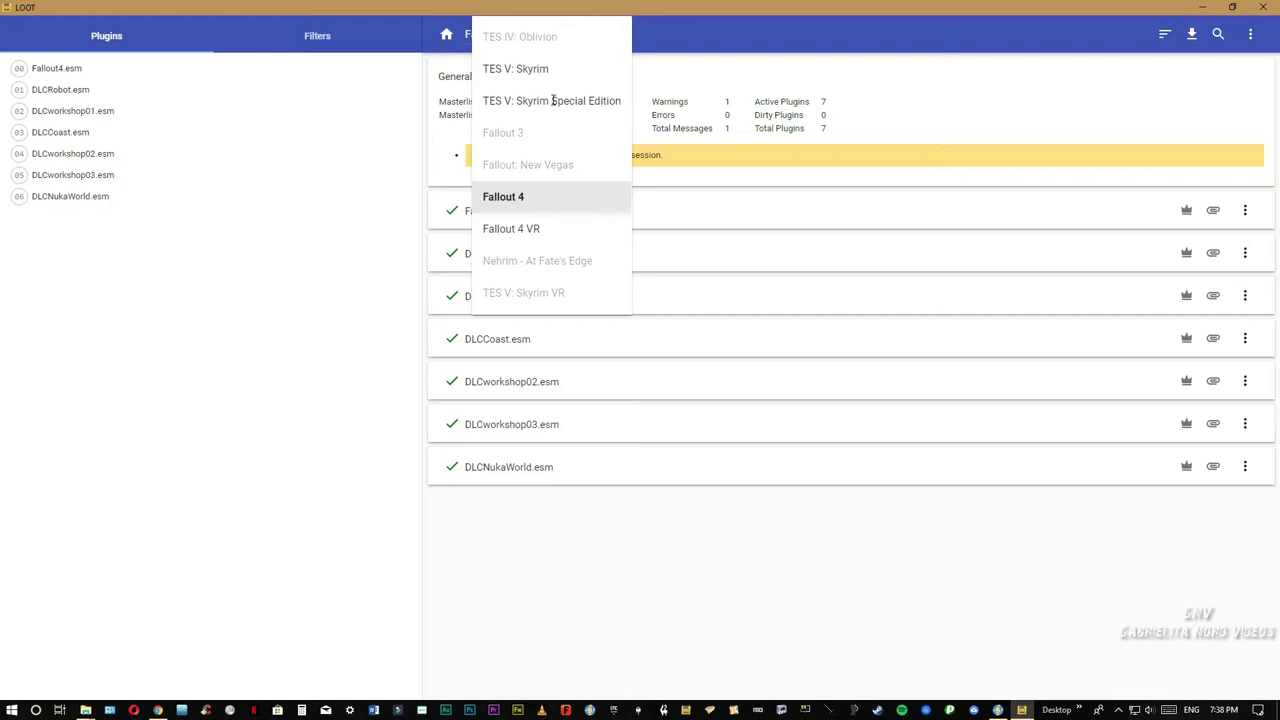
pyautogui.click(530, 66)
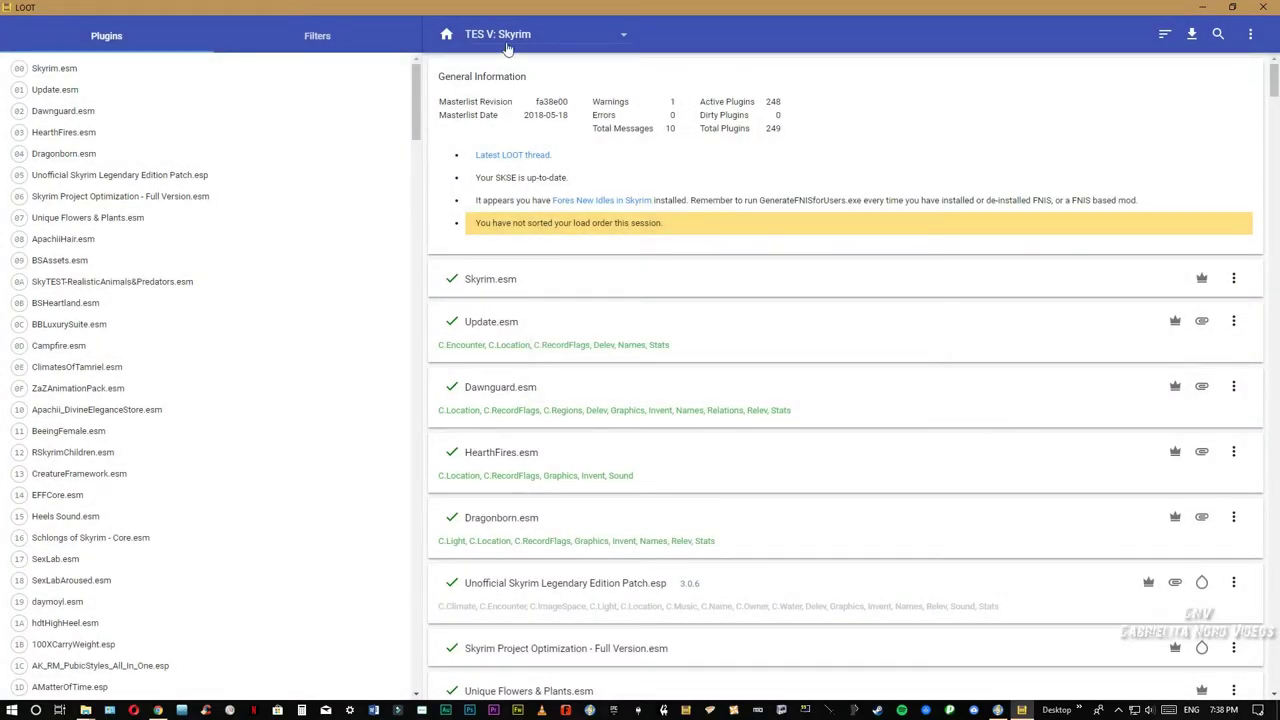
pyautogui.click(506, 36)
pyautogui.click(530, 97)
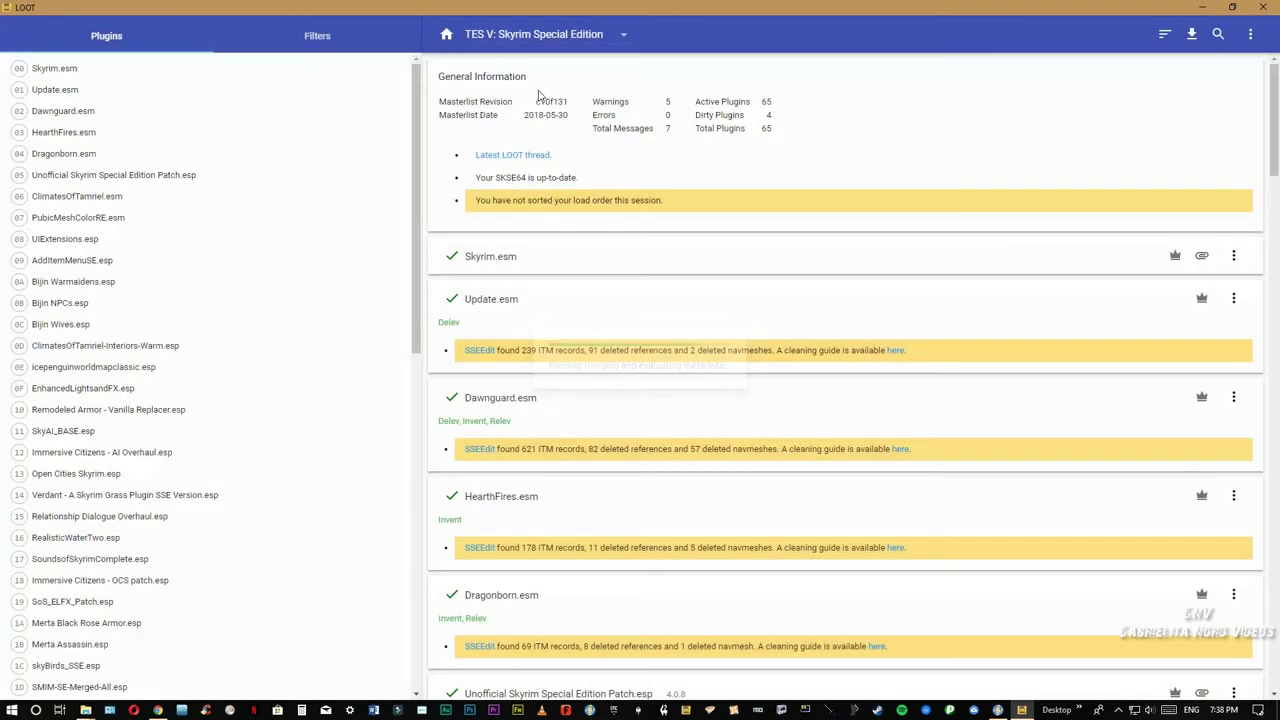
pyautogui.click(537, 50)
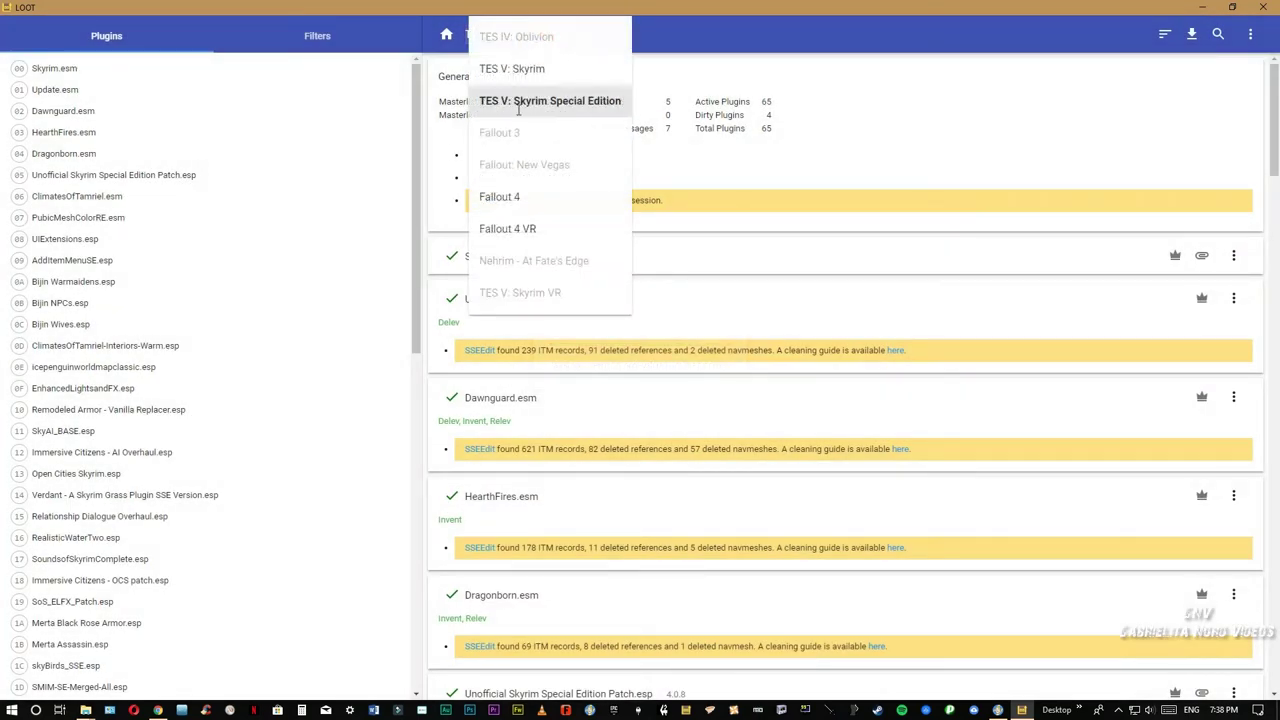
pyautogui.click(512, 200)
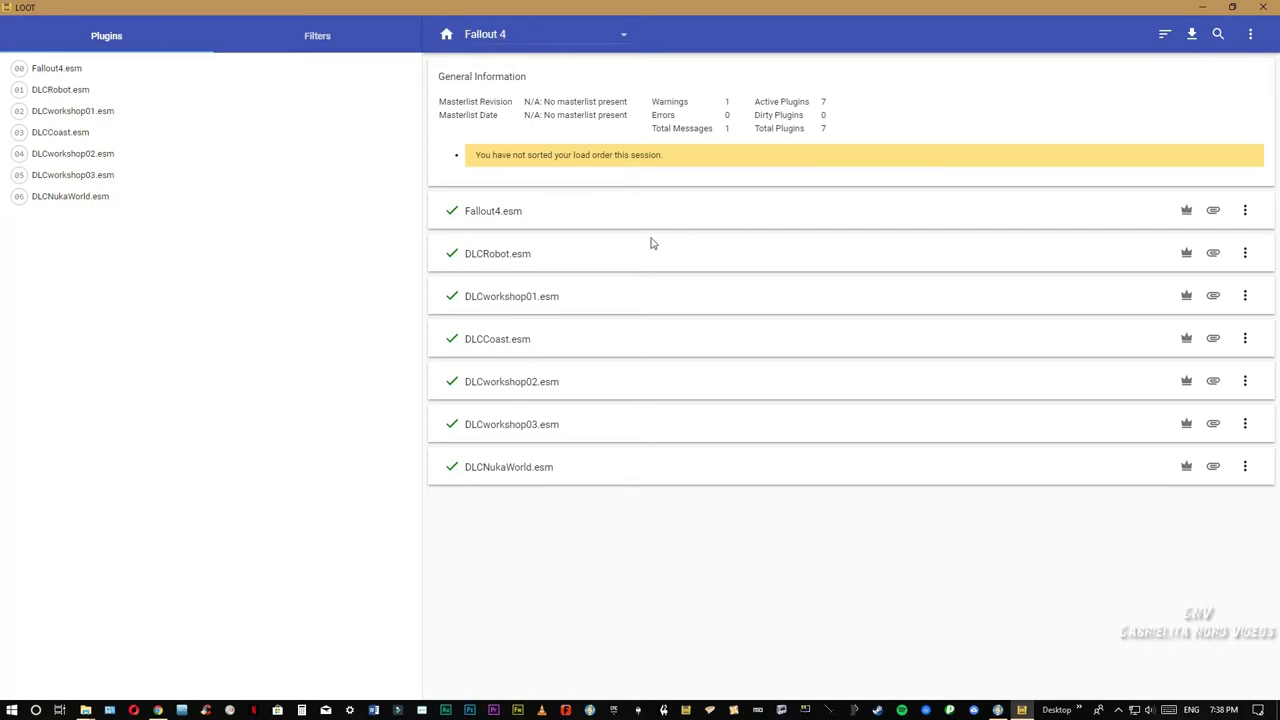
# Step: Sort the Fallout 4 plugin load order and review the messages listed for each plugin
pyautogui.click(1163, 35)
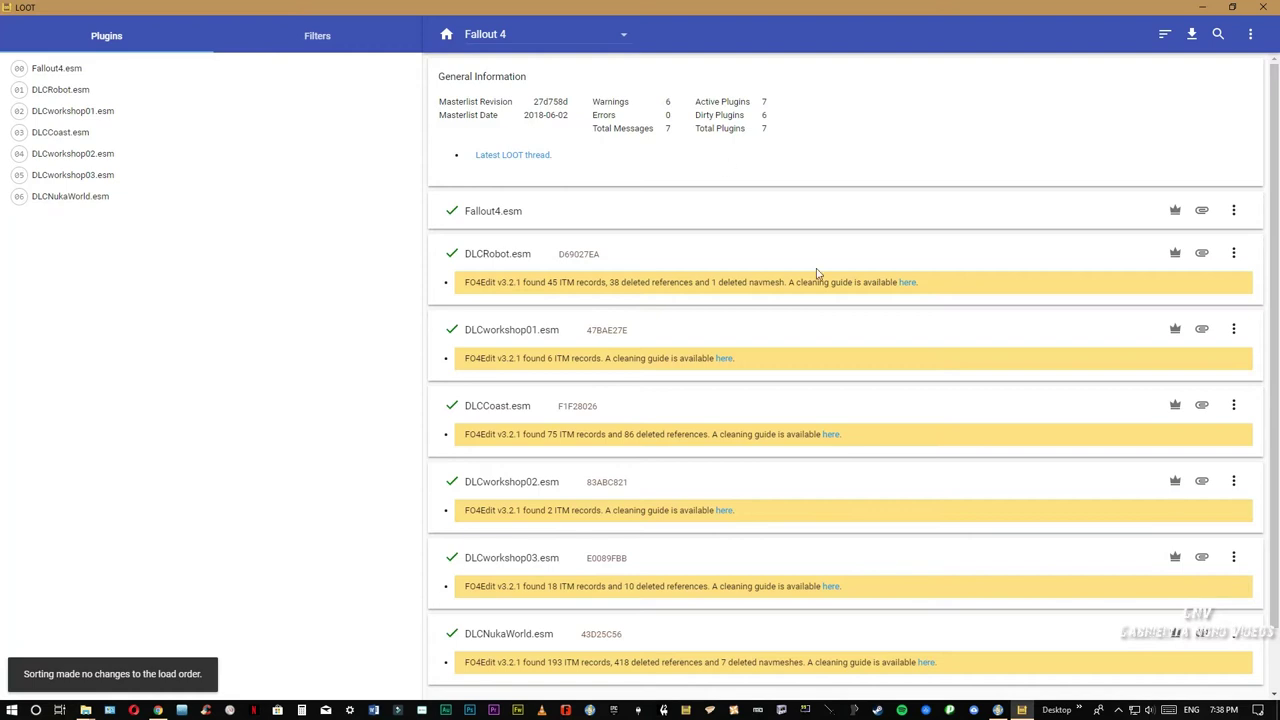
pyautogui.scroll(-1, 838, 276)
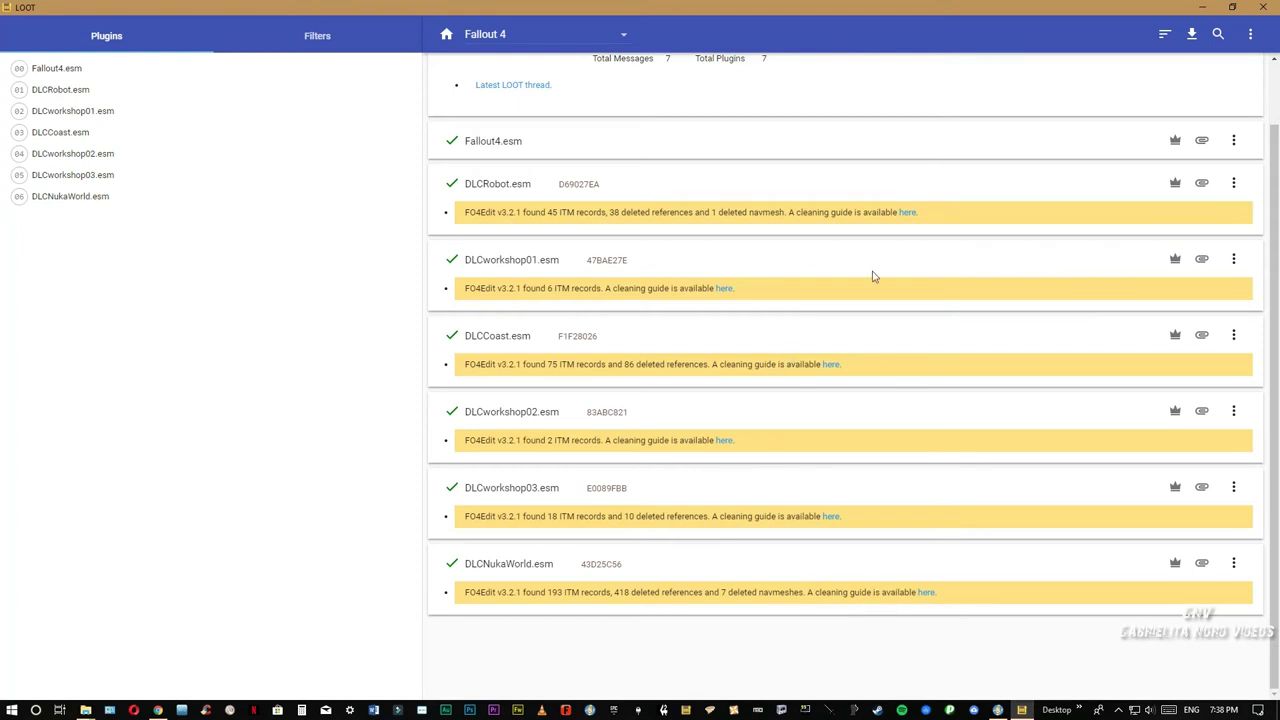
pyautogui.scroll(2, 909, 284)
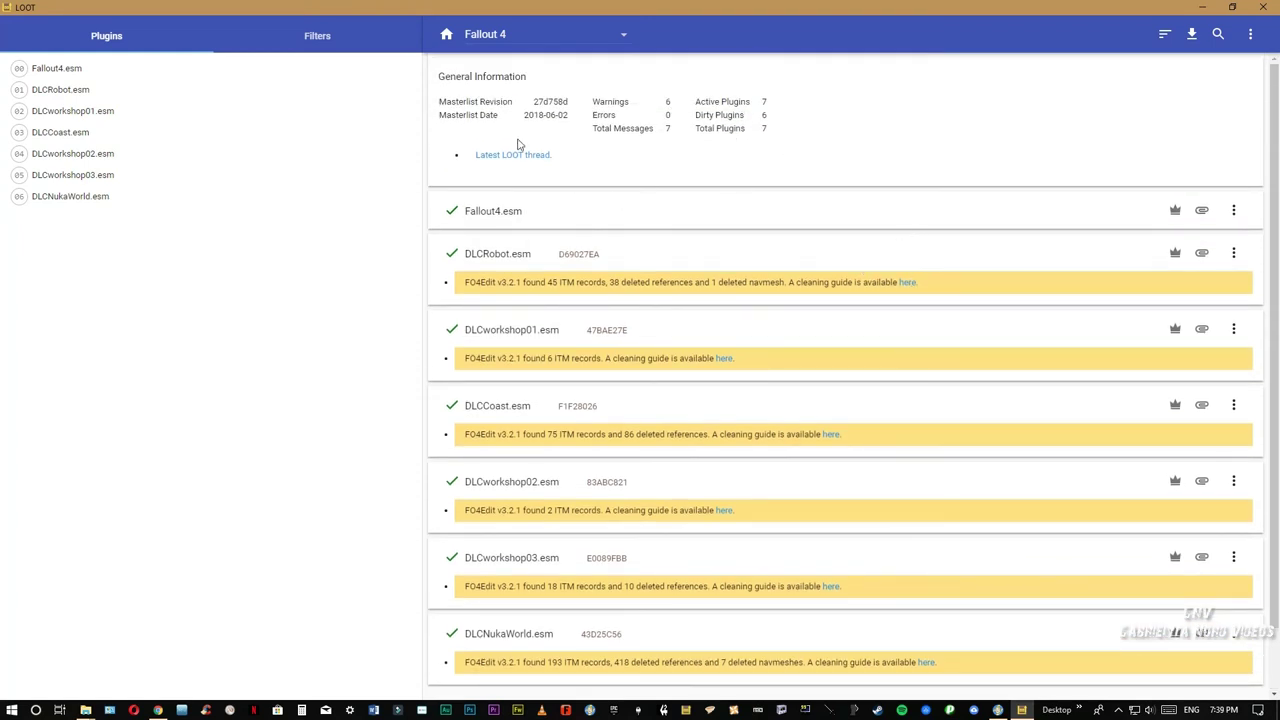